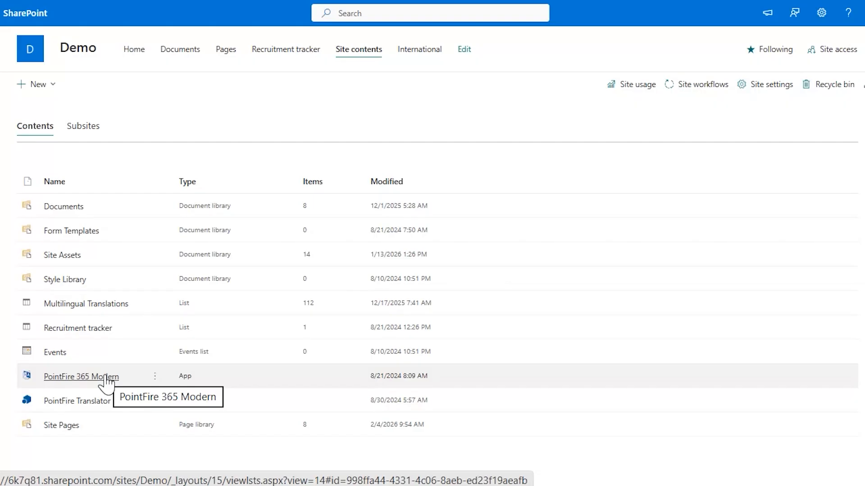
# Open the Recommended Actions of PointFire 365 Modern and examine the full language list in the PointFire 365 Activation settings.
pyautogui.click(105, 378)
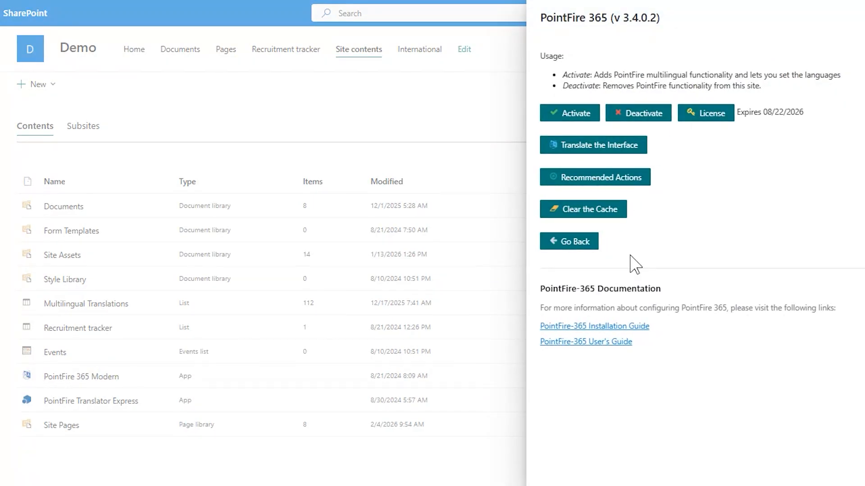
pyautogui.click(631, 179)
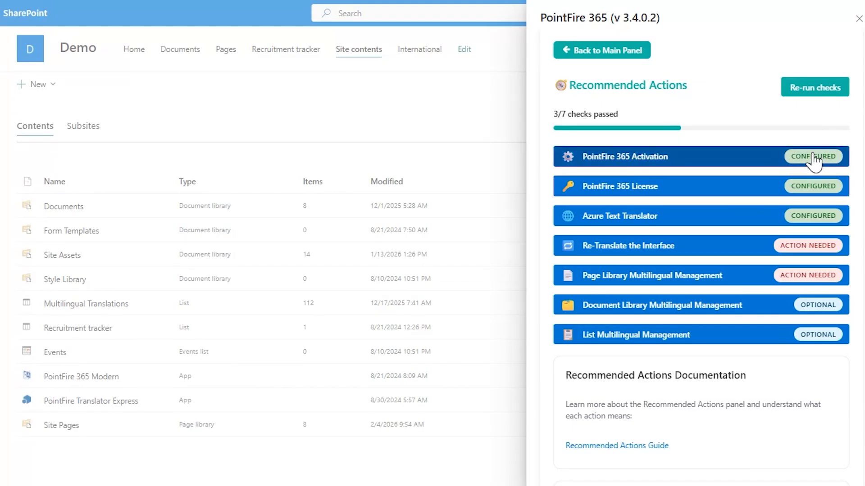
pyautogui.click(766, 157)
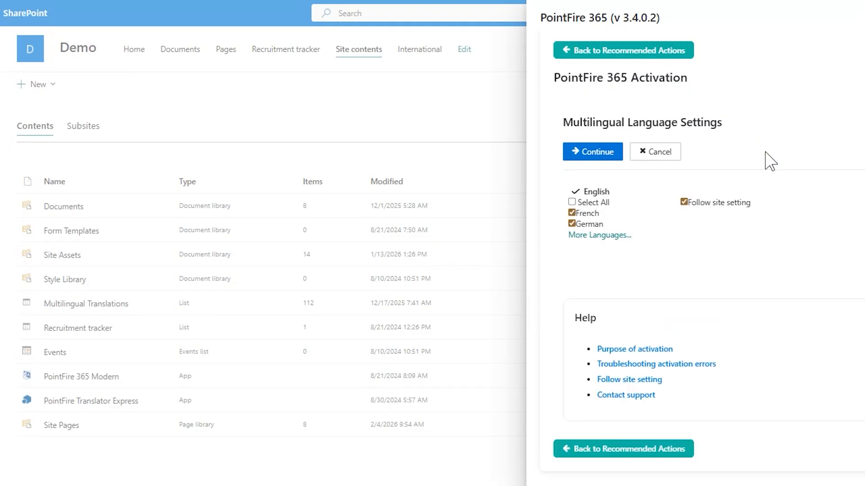
pyautogui.click(613, 236)
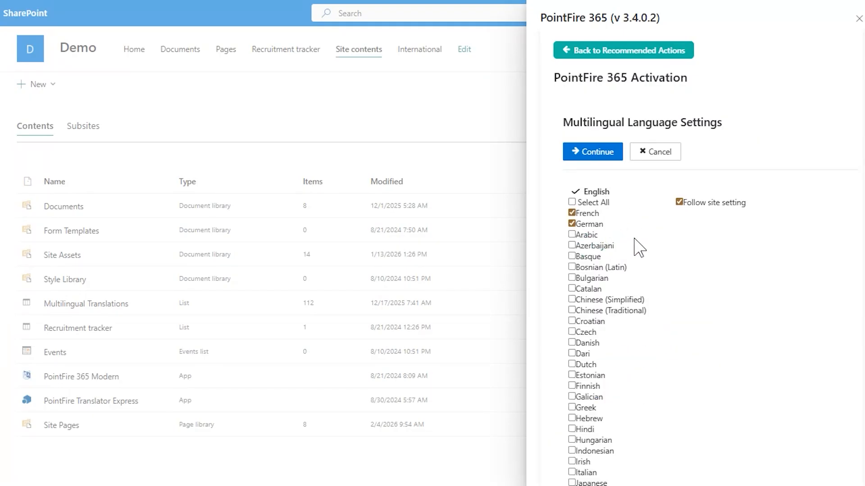
pyautogui.click(621, 50)
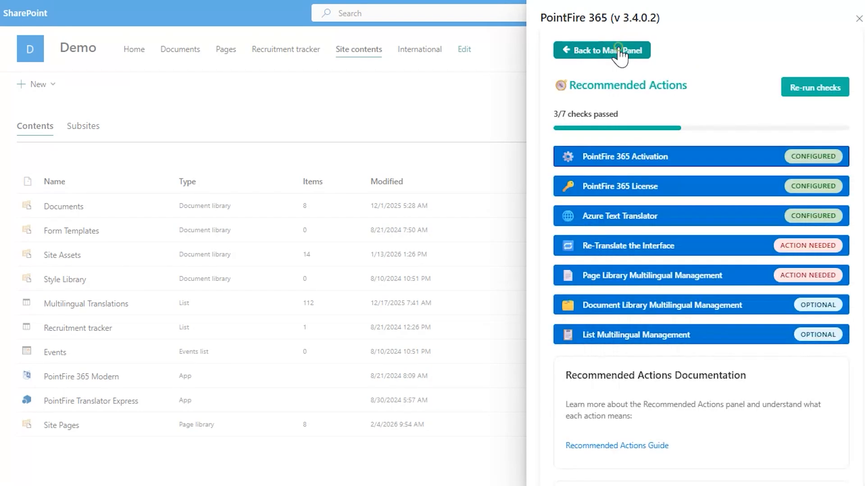
# Review the PointFire 365 license management details and the current Azure Text Translator configuration.
pyautogui.click(653, 185)
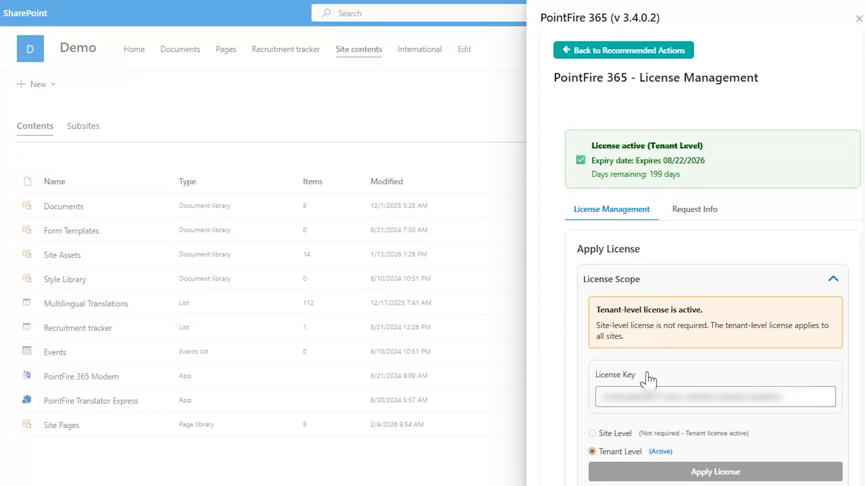
pyautogui.click(581, 50)
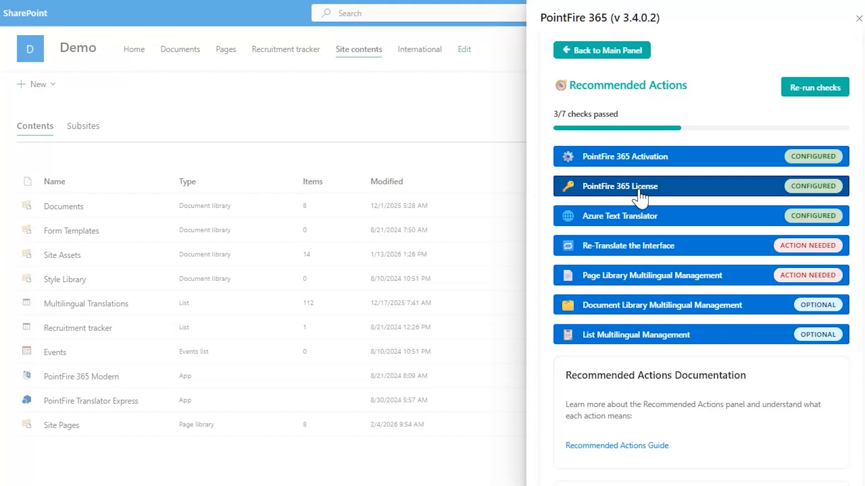
pyautogui.click(637, 220)
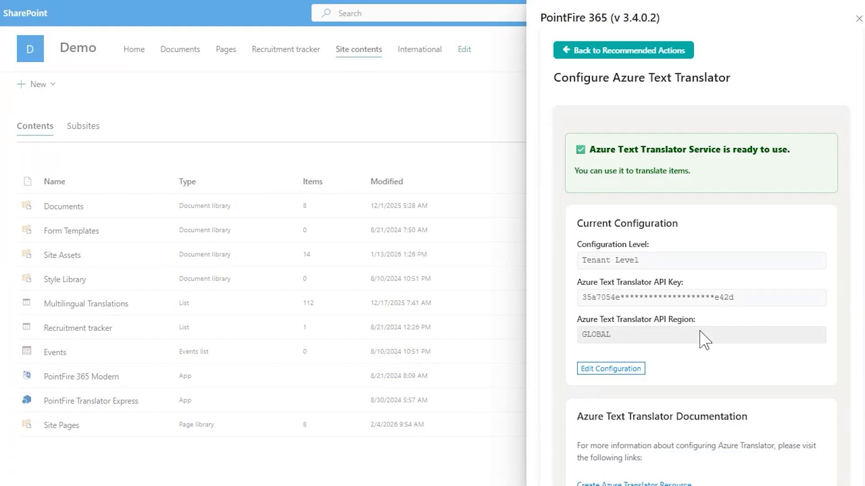
pyautogui.click(639, 52)
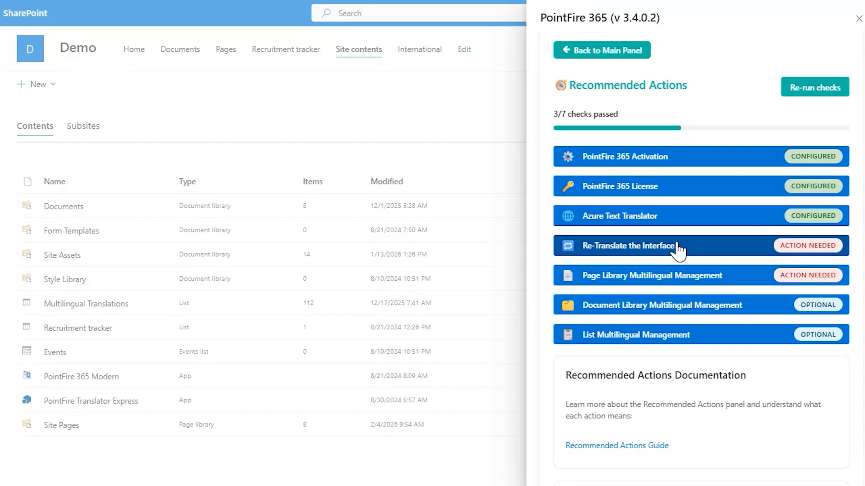
# Examine the interface re-translation wizard and the page library's lists of pages awaiting translation and needing re-translation.
pyautogui.click(783, 245)
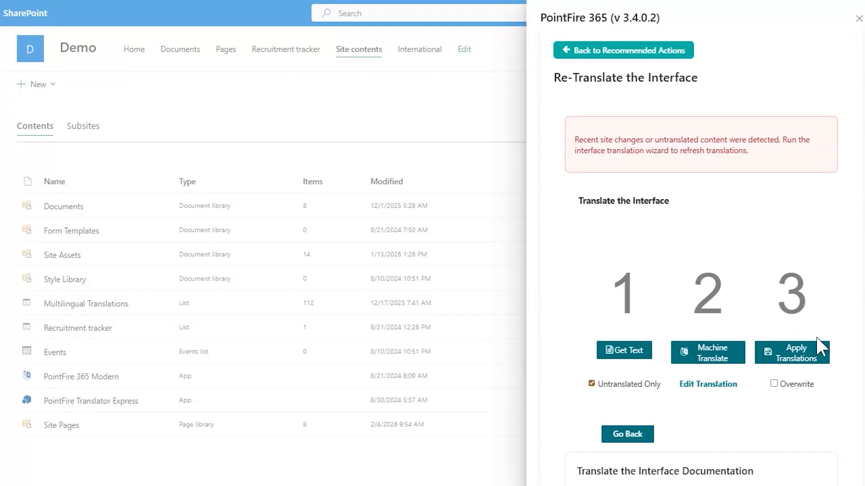
pyautogui.click(609, 54)
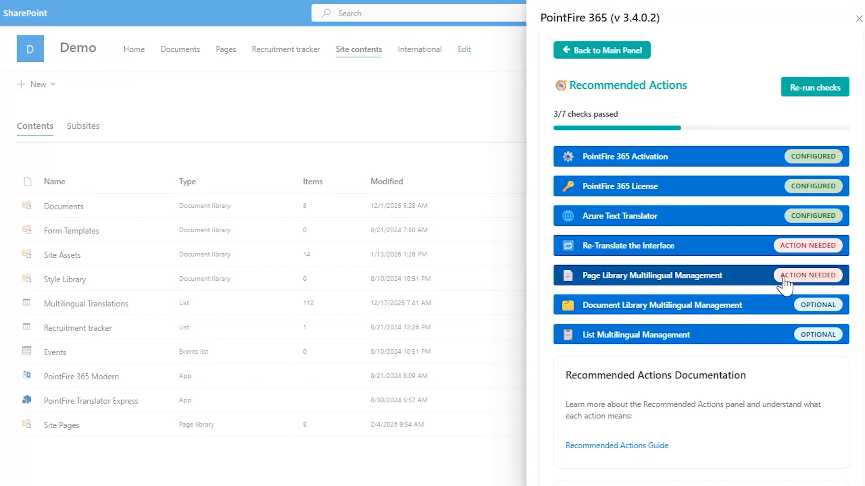
pyautogui.click(784, 282)
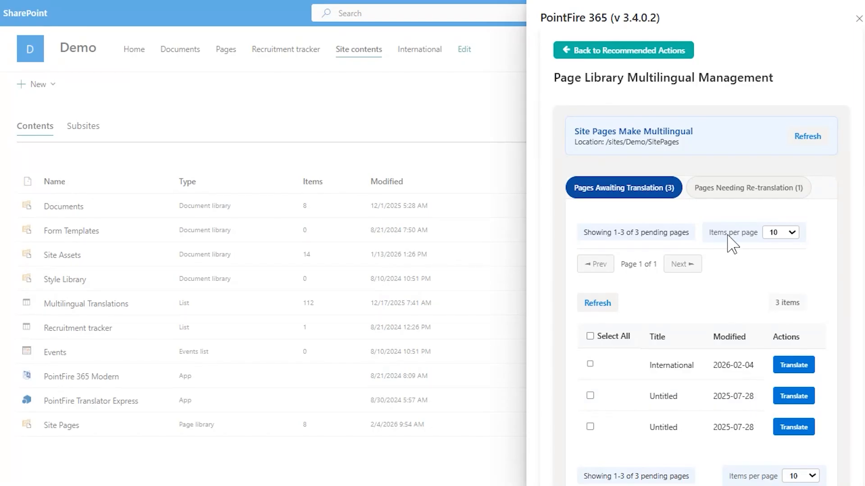
pyautogui.click(750, 198)
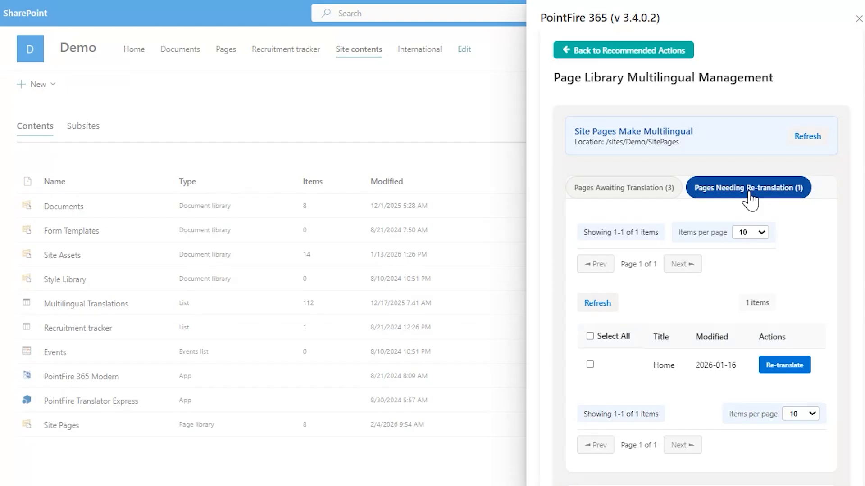
pyautogui.click(653, 51)
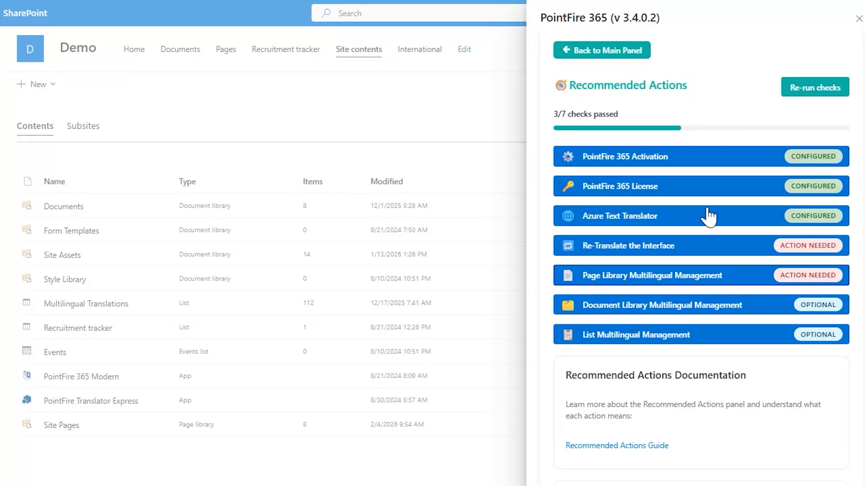
# Select the Documents library in Document Library Multilingual Management and review its documents awaiting translation.
pyautogui.click(821, 312)
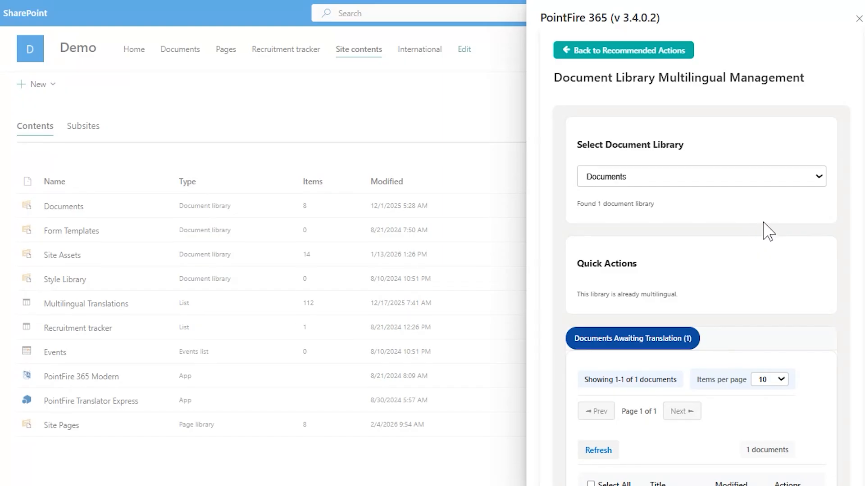
pyautogui.click(810, 176)
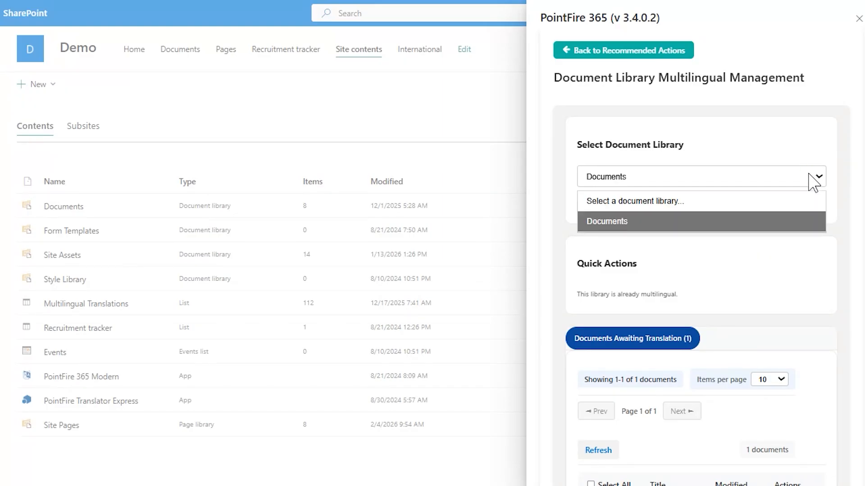
pyautogui.click(751, 221)
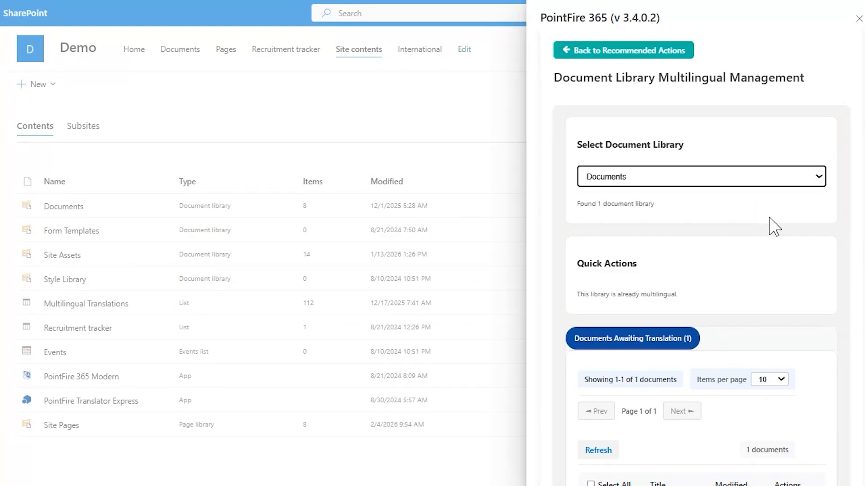
pyautogui.scroll(-2, 766, 227)
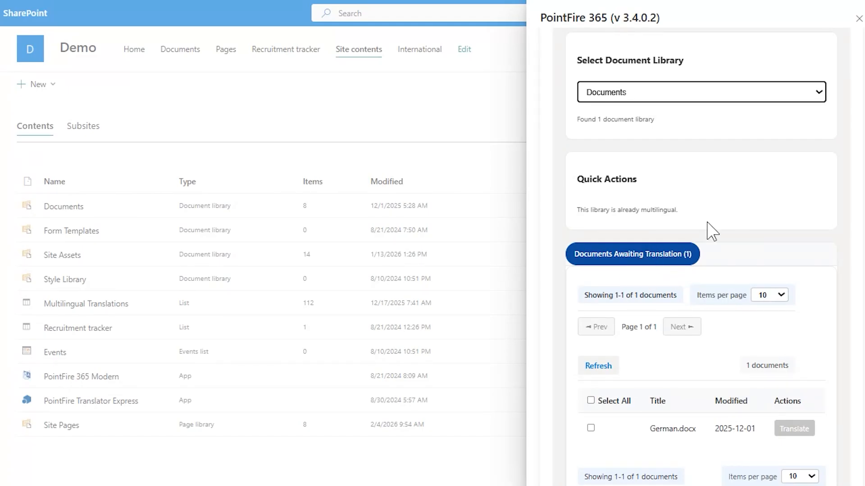
pyautogui.scroll(-2, 709, 227)
pyautogui.scroll(2, 739, 232)
pyautogui.scroll(2, 757, 235)
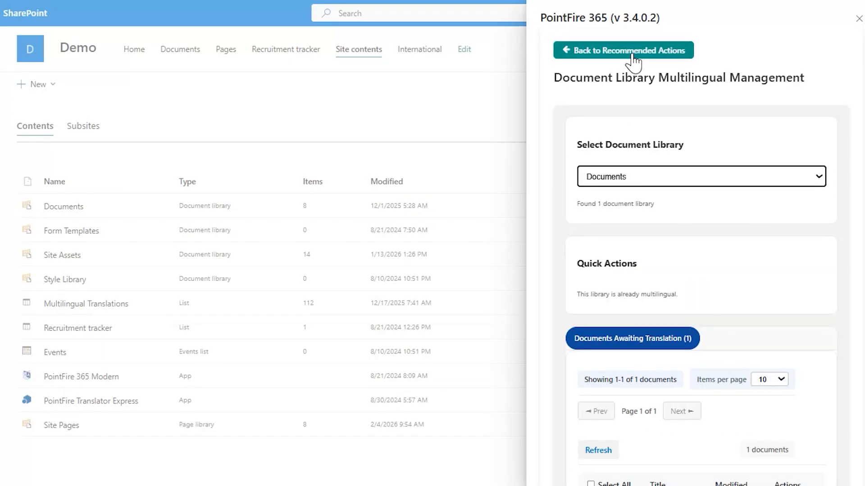
pyautogui.click(634, 54)
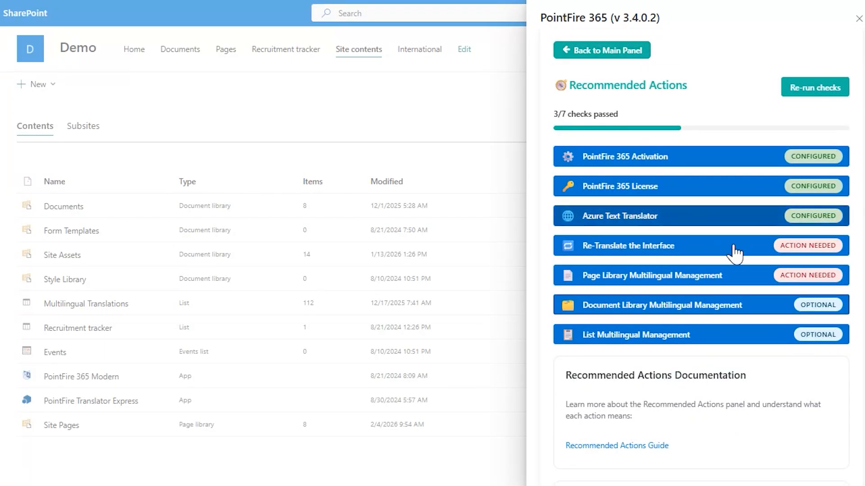
# Select the Recruitment tracker list in List Multilingual Management and review the translation status of its choice columns.
pyautogui.click(815, 338)
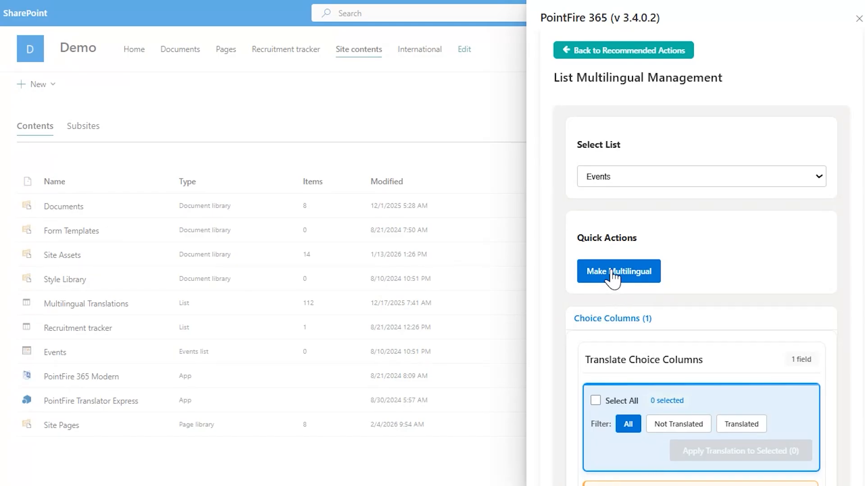
pyautogui.click(673, 179)
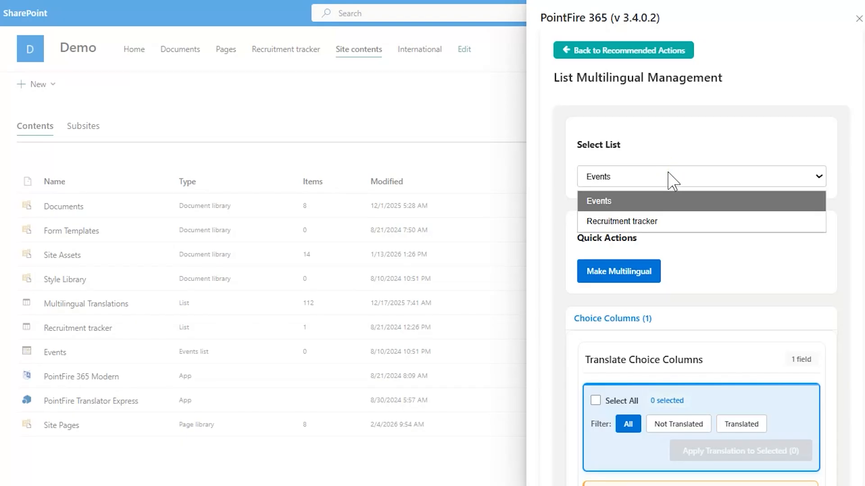
pyautogui.click(657, 225)
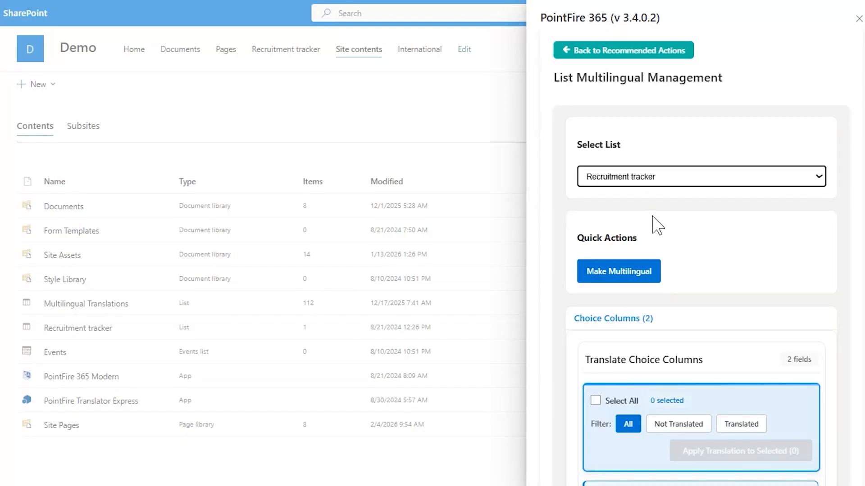
pyautogui.scroll(-4, 727, 261)
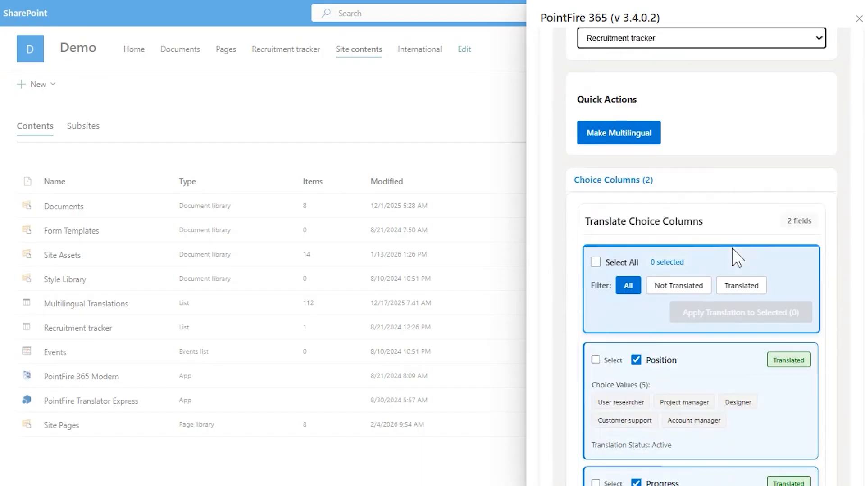
pyautogui.scroll(-2, 712, 245)
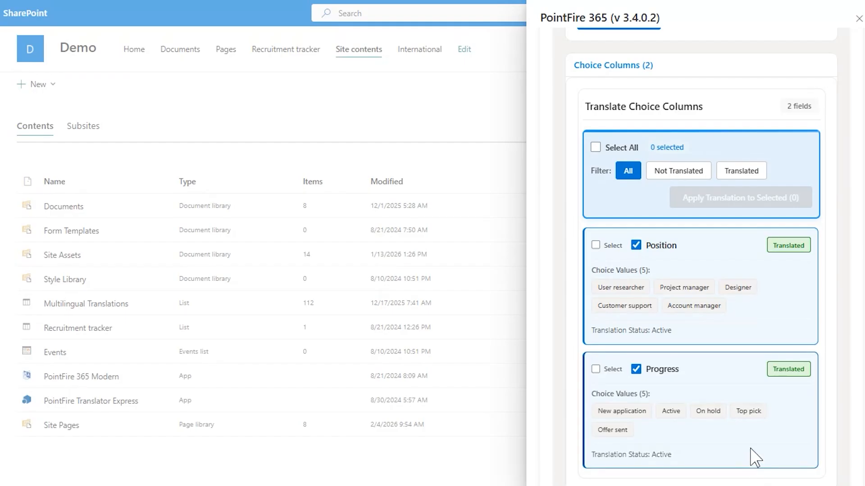
pyautogui.scroll(-2, 753, 457)
pyautogui.scroll(2, 755, 448)
pyautogui.scroll(6, 741, 380)
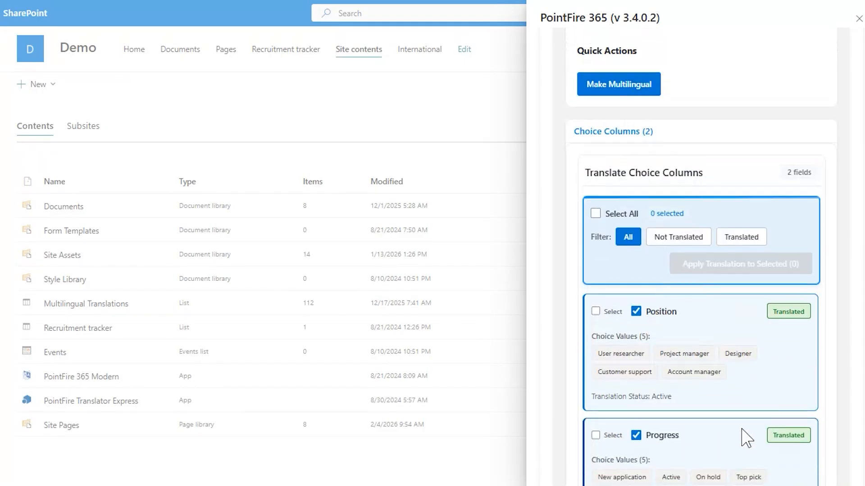
pyautogui.click(578, 51)
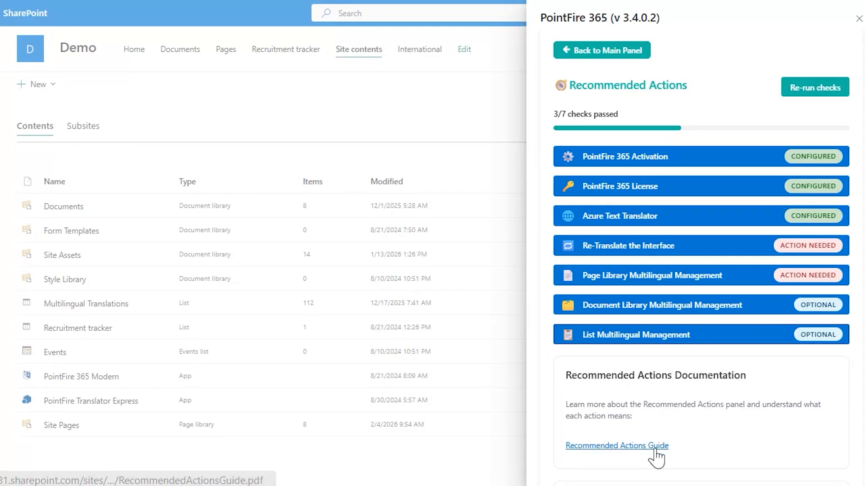
# Open the Recommended Actions Guide to view its overview, and return to the Recommended Actions checklist.
pyautogui.click(603, 446)
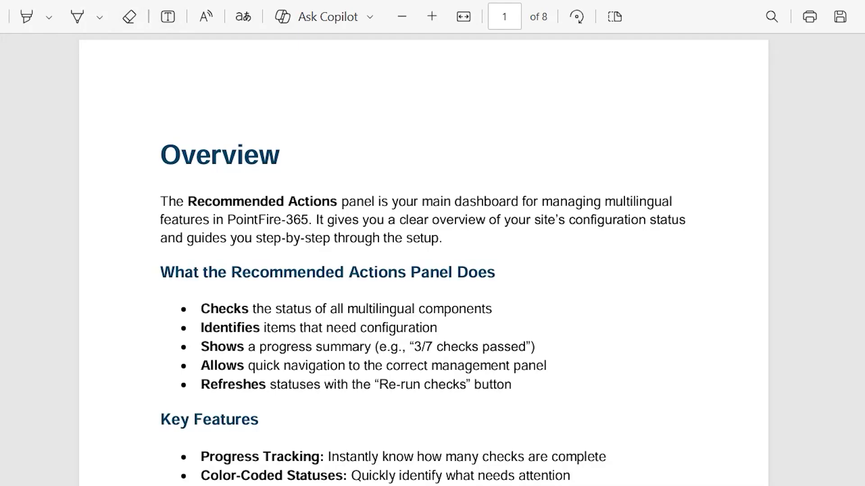
pyautogui.click(81, 1)
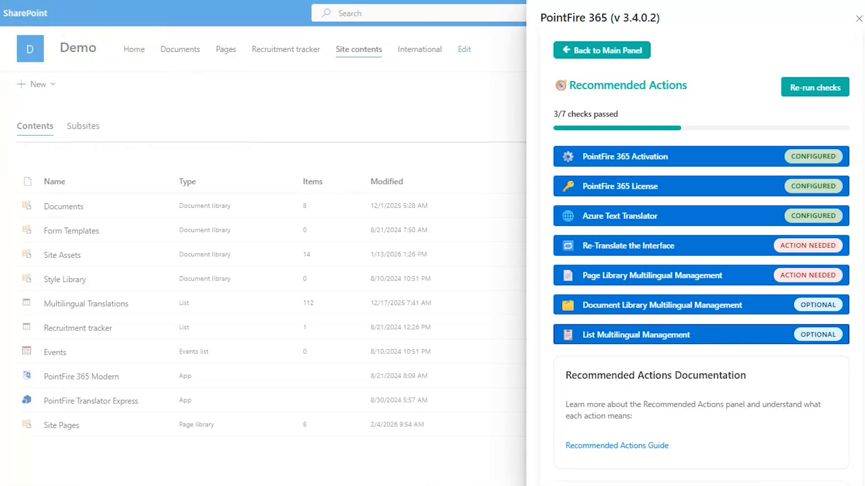